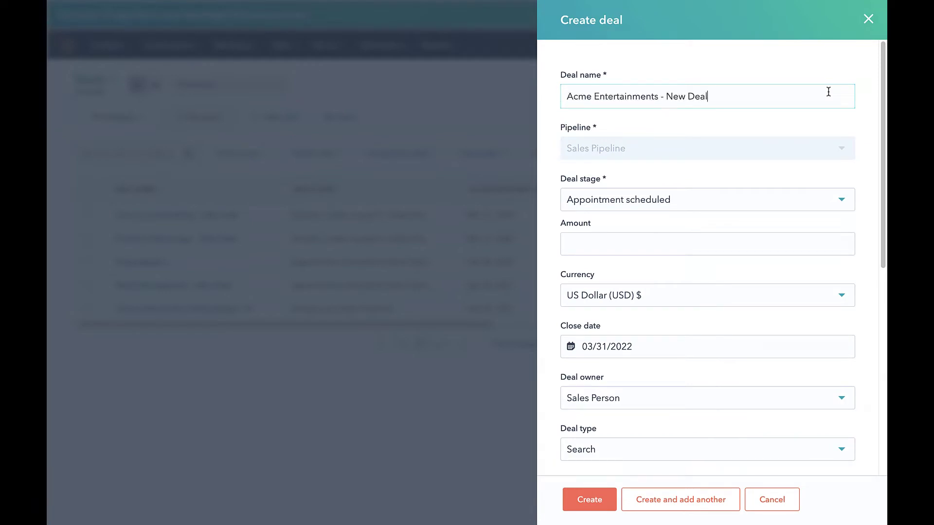
Set the deal stage to Presentation scheduled and search 'acme' to associate the company Acme Corp.
{"action": "left_click", "coordinate": [662, 204]}
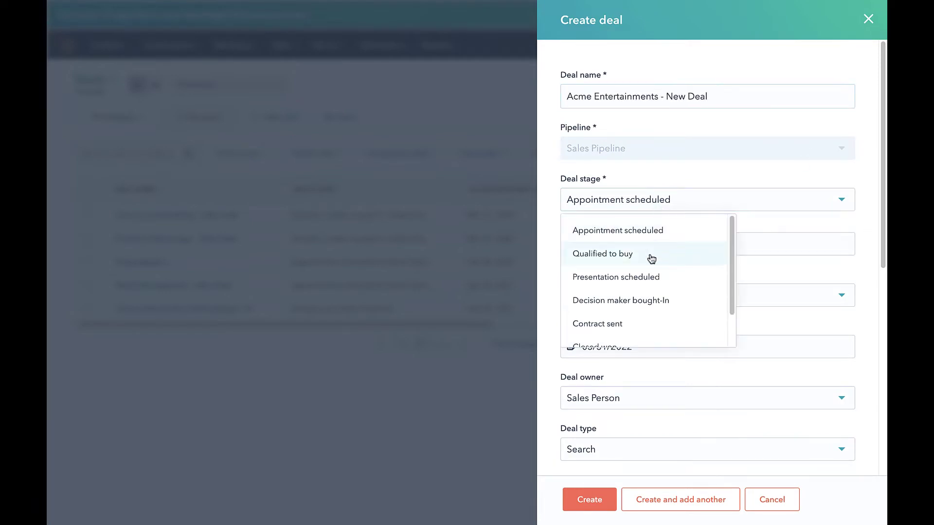
{"action": "left_click", "coordinate": [647, 277]}
{"action": "scroll", "coordinate": [657, 282], "scroll_direction": "down", "scroll_amount": 2}
{"action": "scroll", "coordinate": [658, 286], "scroll_direction": "down", "scroll_amount": 5}
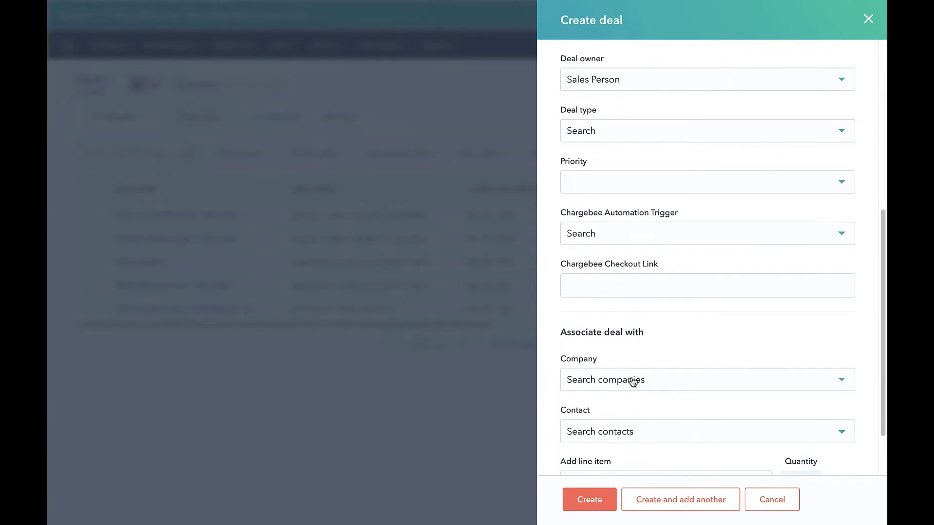
{"action": "left_click", "coordinate": [630, 379]}
{"action": "type", "text": "acme"}
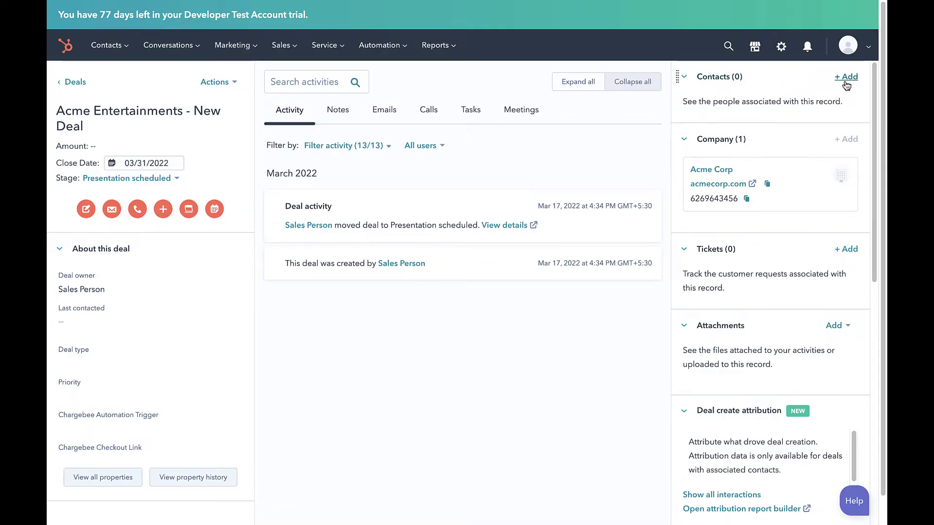
Start a brand-new contact for the deal and enter its e-mail, first name and last name.
{"action": "left_click", "coordinate": [846, 77]}
{"action": "left_click", "coordinate": [702, 109]}
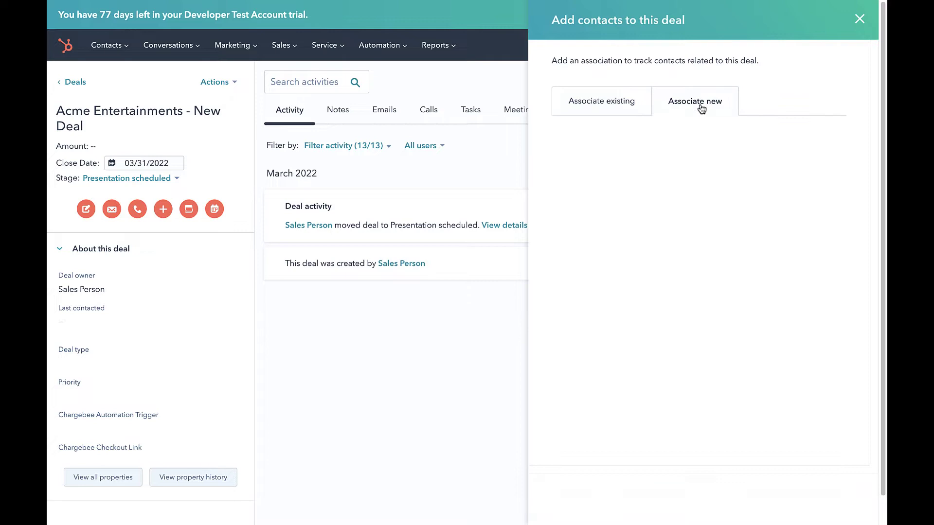
{"action": "key", "text": "Tab"}
{"action": "left_click", "coordinate": [579, 246]}
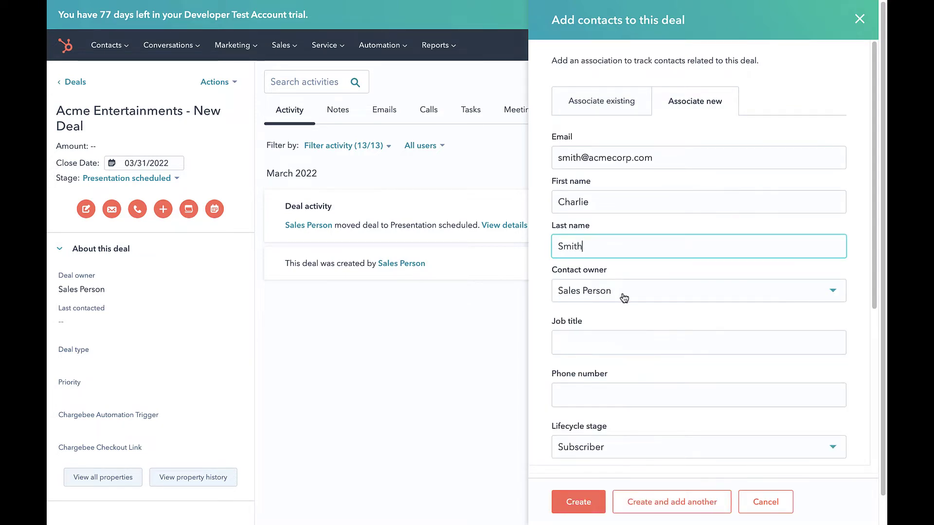
Set Chargebee Billing Contact and Chargebee Primary Contact to Yes, then create the contact.
{"action": "scroll", "coordinate": [626, 299], "scroll_direction": "down", "scroll_amount": 3}
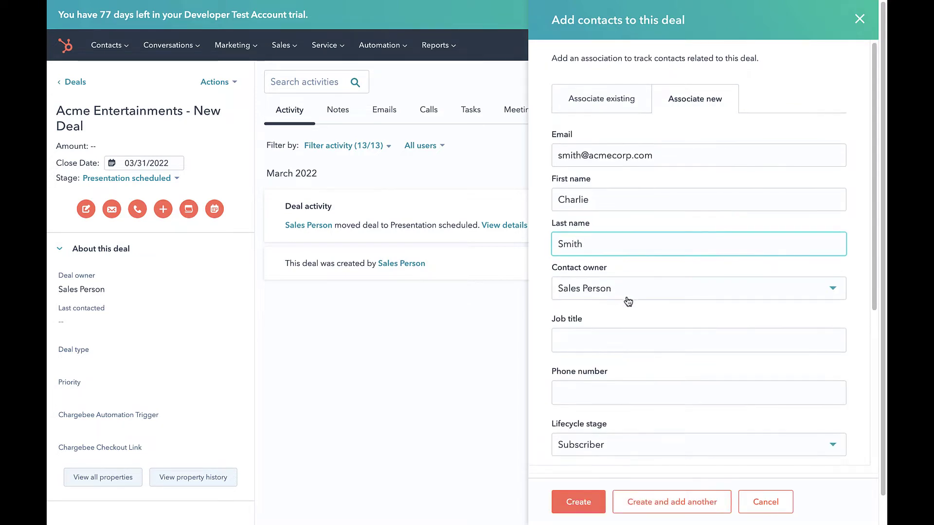
{"action": "scroll", "coordinate": [628, 301], "scroll_direction": "down", "scroll_amount": 5}
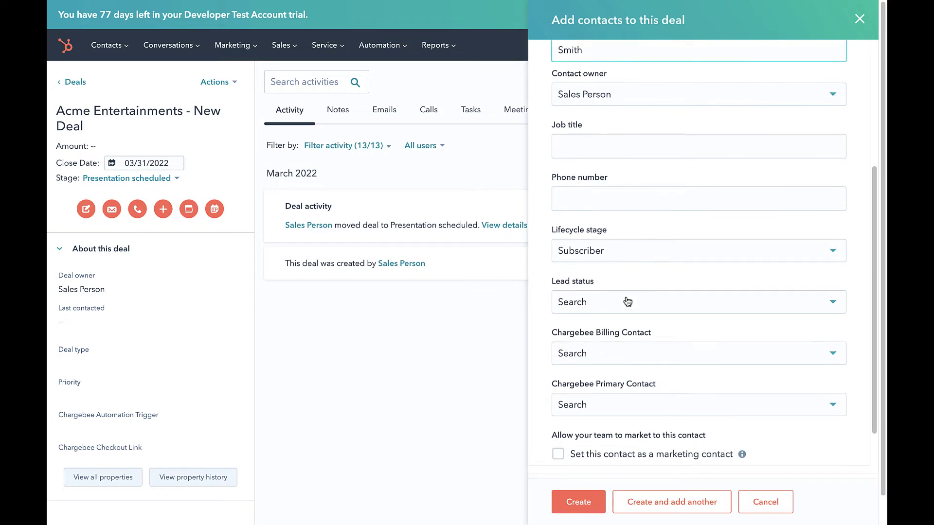
{"action": "left_click", "coordinate": [621, 347]}
{"action": "left_click", "coordinate": [602, 404]}
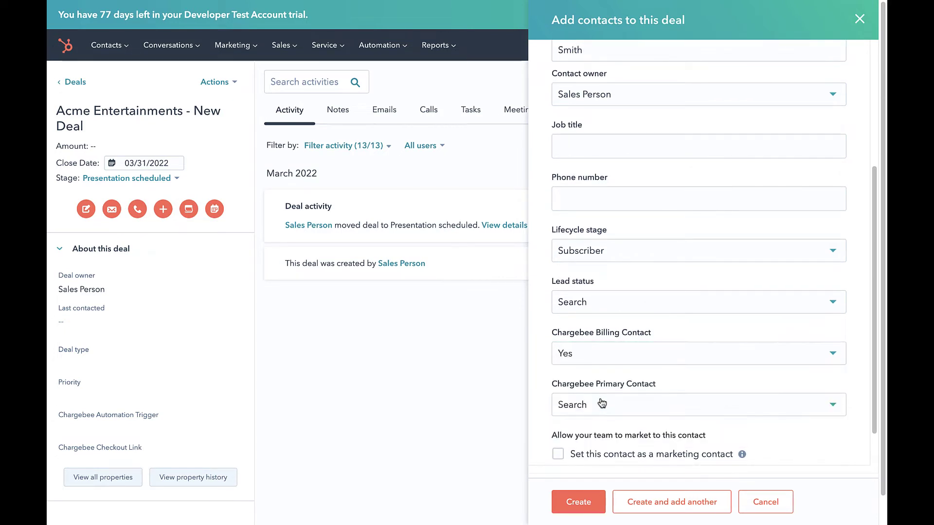
{"action": "left_click", "coordinate": [595, 412]}
{"action": "left_click", "coordinate": [588, 455]}
{"action": "left_click", "coordinate": [577, 506]}
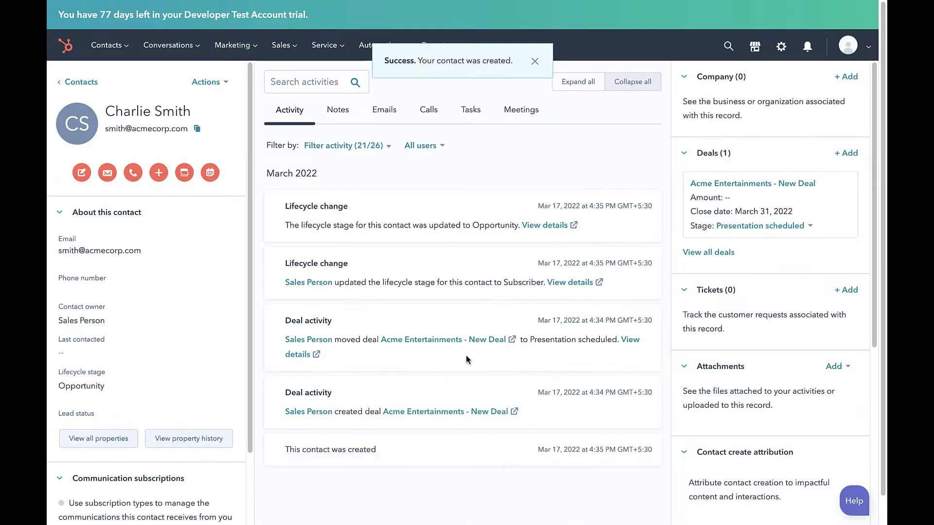
Open the Acme Entertainments - New Deal record and start adding line items from its sidebar.
{"action": "left_click", "coordinate": [444, 340]}
{"action": "scroll", "coordinate": [772, 339], "scroll_direction": "down", "scroll_amount": 4}
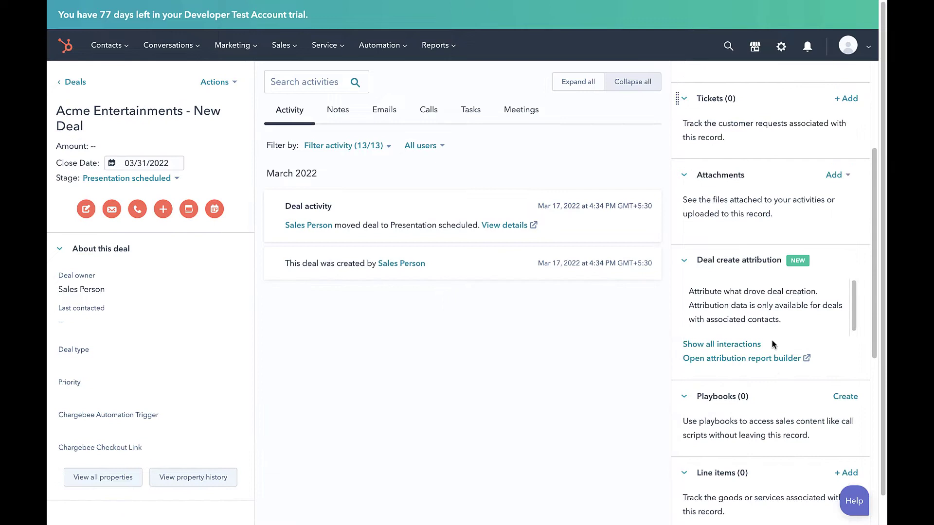
{"action": "scroll", "coordinate": [771, 340], "scroll_direction": "down", "scroll_amount": 3}
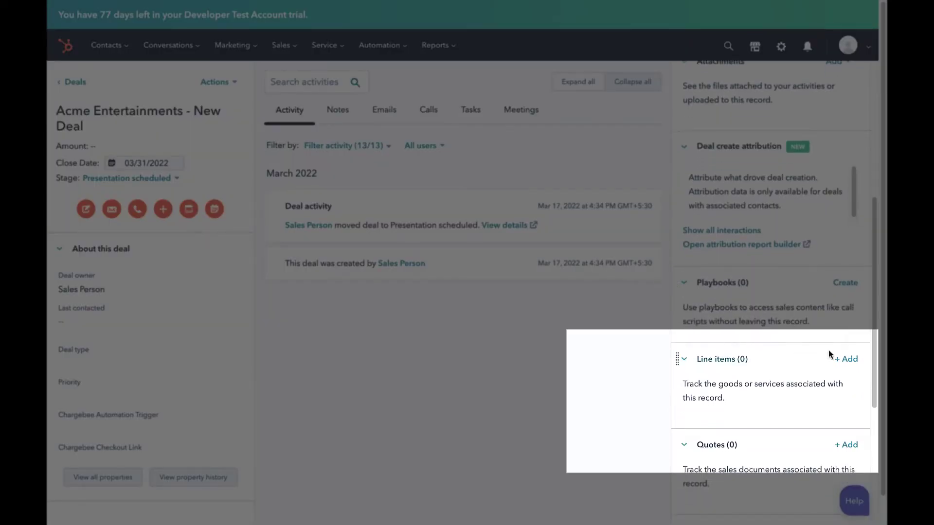
{"action": "left_click", "coordinate": [847, 360]}
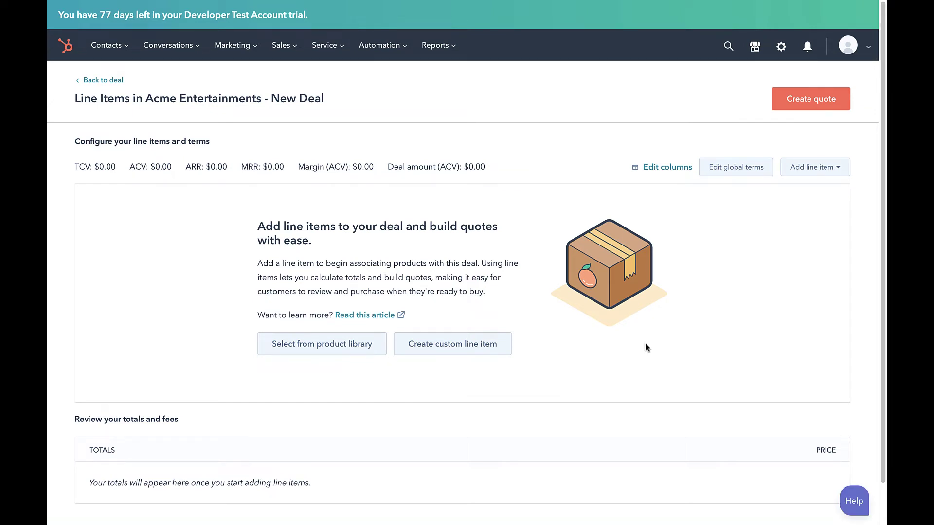
Add Jazz Music Addon Monthly and Music and Podcast-Monthly Plan from the product library, updating the deal amount to $2,400.00.
{"action": "left_click", "coordinate": [321, 348]}
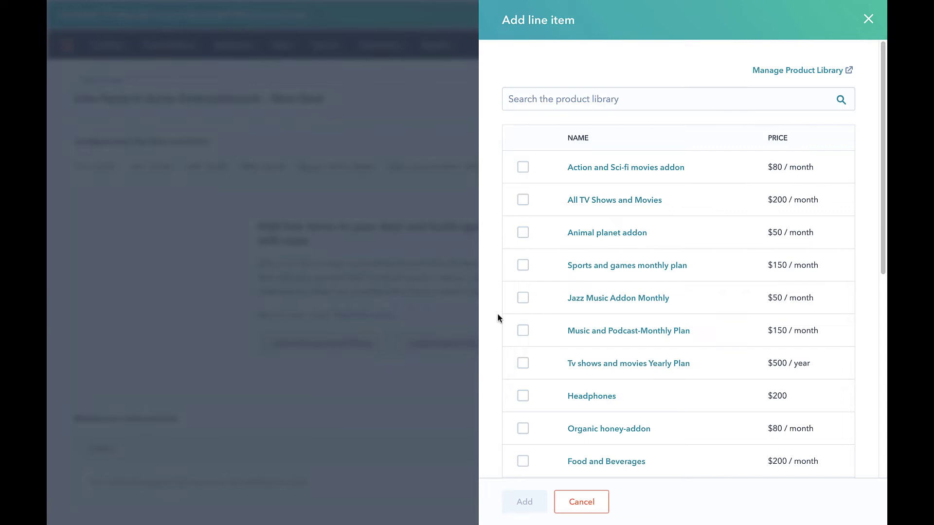
{"action": "left_click", "coordinate": [520, 302]}
{"action": "left_click", "coordinate": [522, 333]}
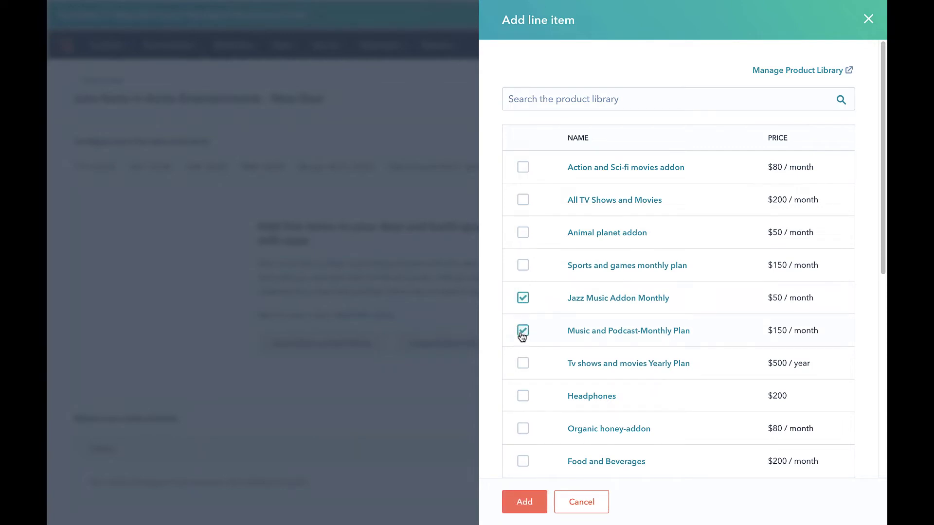
{"action": "left_click", "coordinate": [525, 501]}
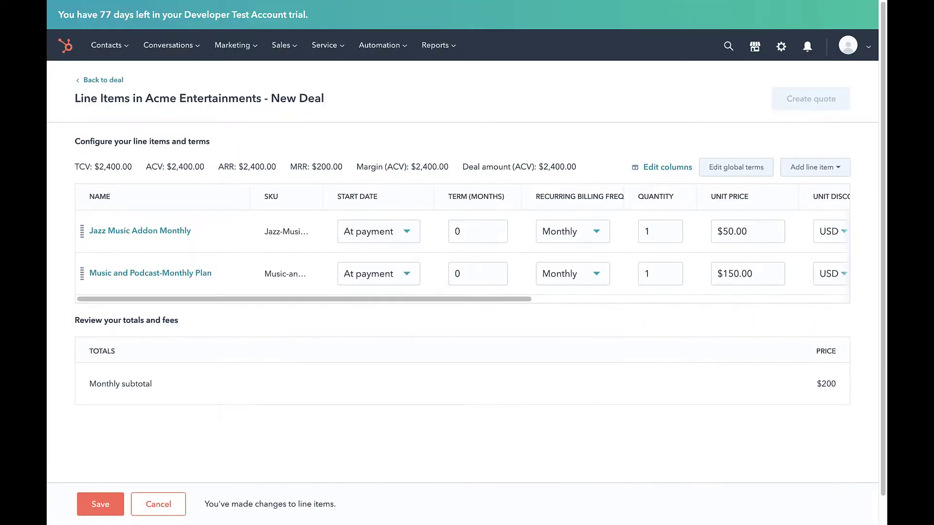
{"action": "left_click", "coordinate": [104, 503]}
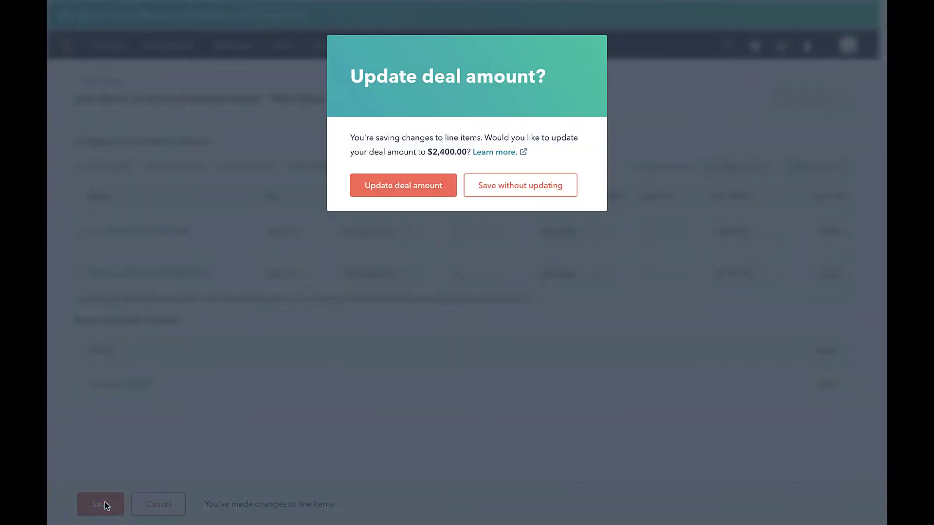
{"action": "left_click", "coordinate": [406, 187]}
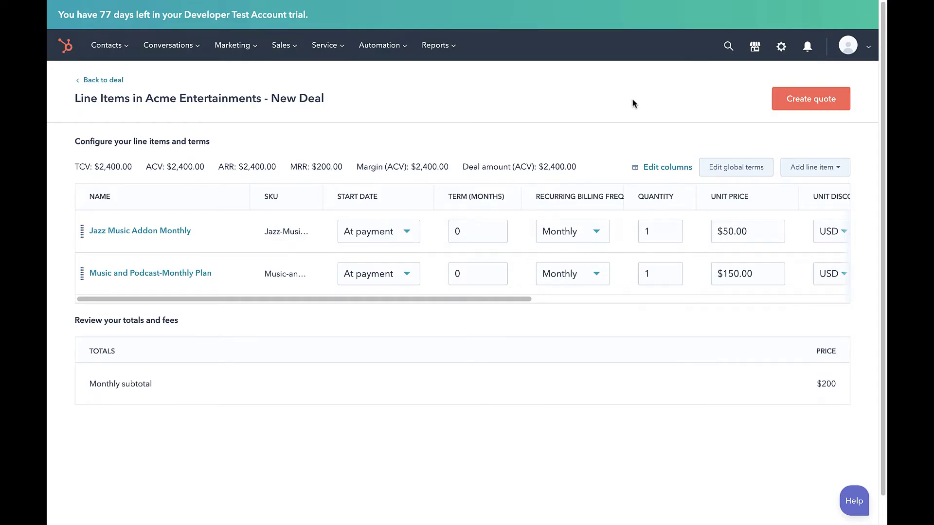
Step through the quote wizard to Review, create the quote, and dismiss the confirmation.
{"action": "left_click", "coordinate": [800, 101]}
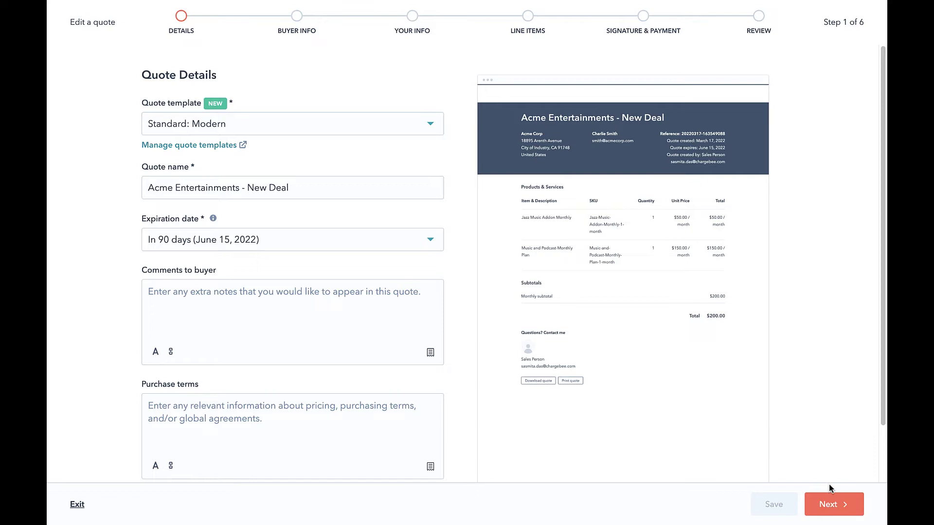
{"action": "left_click", "coordinate": [830, 505]}
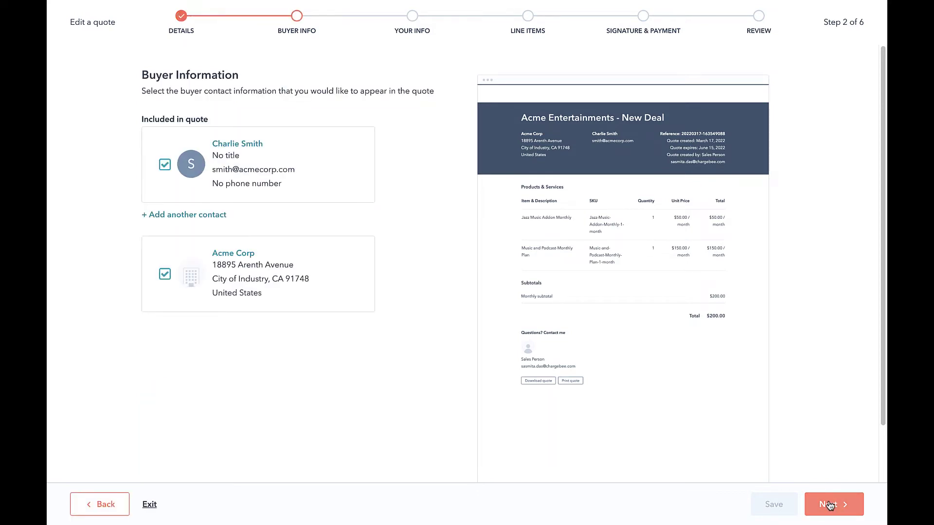
{"action": "left_click", "coordinate": [831, 505]}
{"action": "left_click", "coordinate": [830, 505]}
{"action": "left_click", "coordinate": [830, 505]}
{"action": "left_click", "coordinate": [830, 505]}
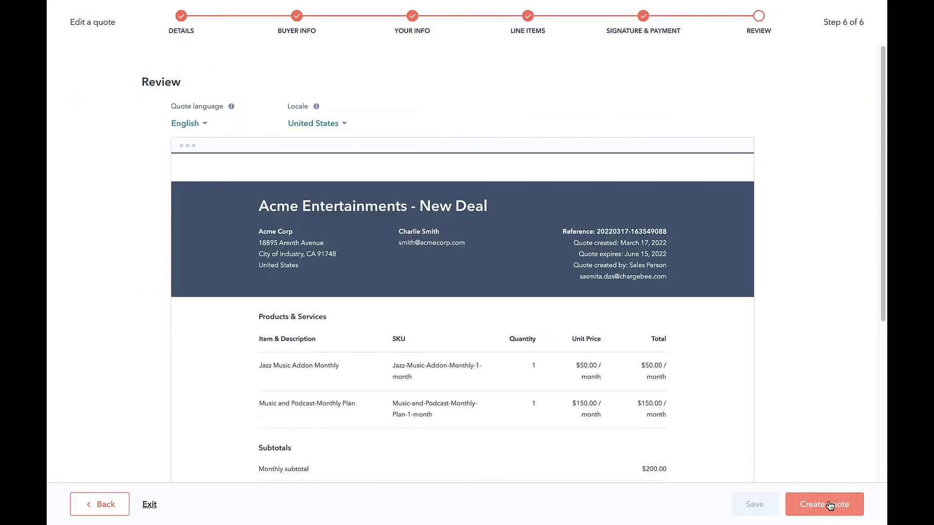
{"action": "left_click", "coordinate": [830, 506]}
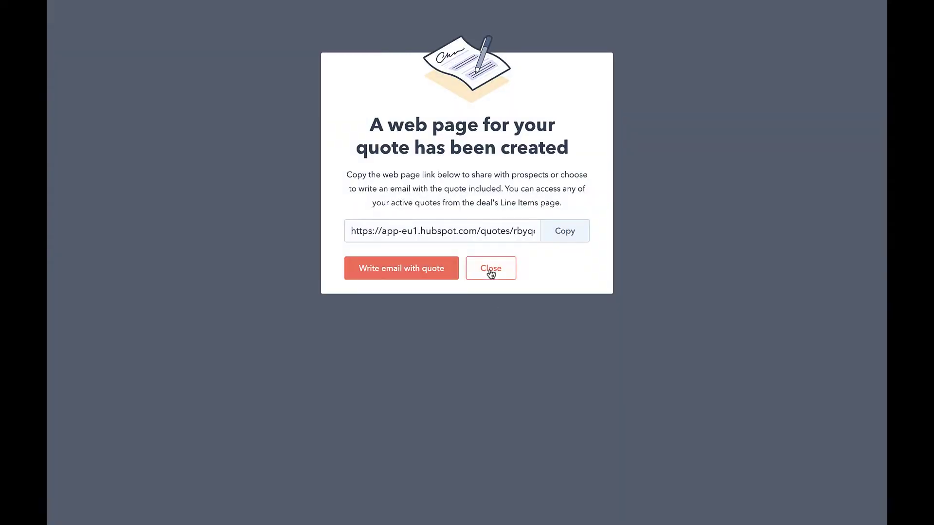
{"action": "left_click", "coordinate": [489, 270]}
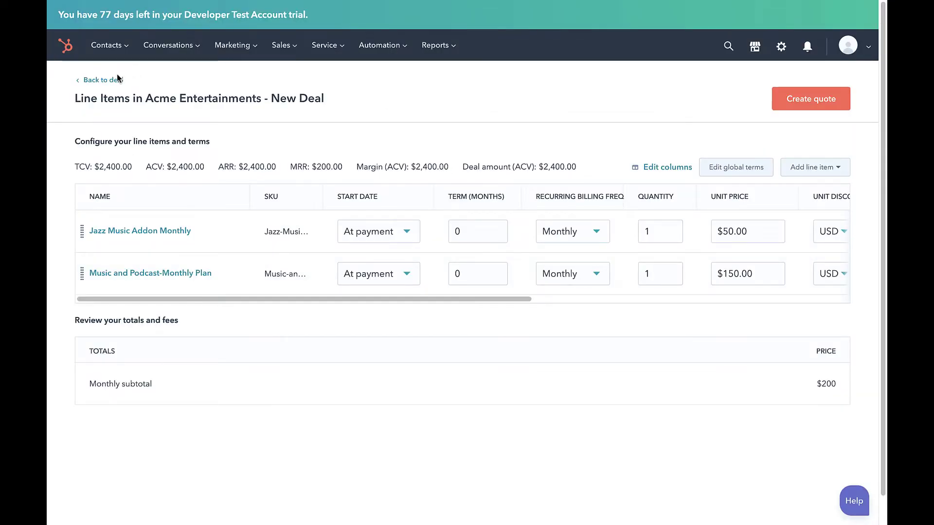
Back on the deal, change the Chargebee Automation Trigger to Create subscription and save.
{"action": "left_click", "coordinate": [106, 82]}
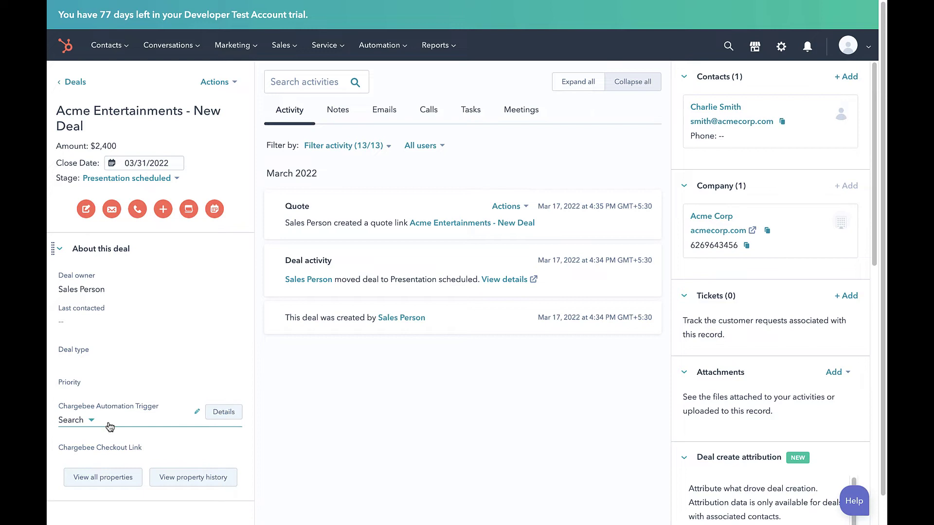
{"action": "left_click", "coordinate": [92, 423]}
{"action": "left_click", "coordinate": [92, 423]}
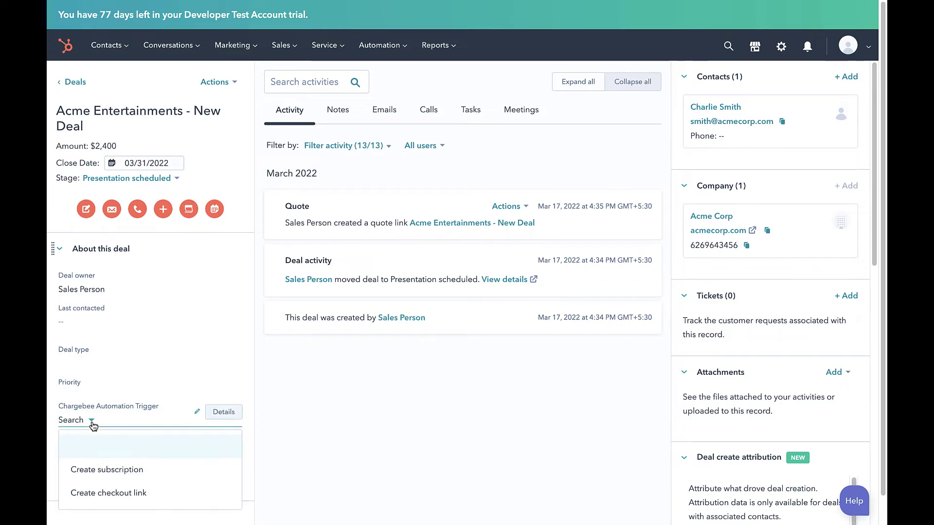
{"action": "left_click", "coordinate": [82, 462]}
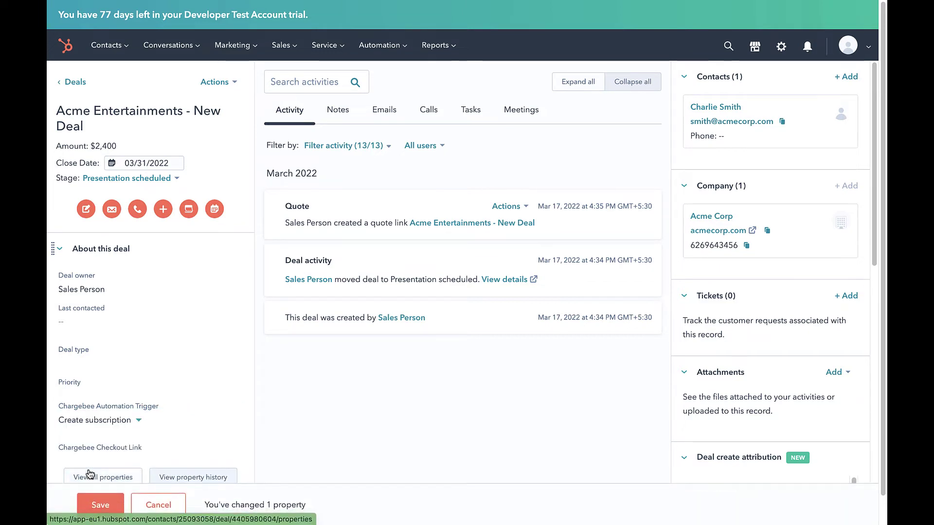
{"action": "left_click", "coordinate": [89, 504]}
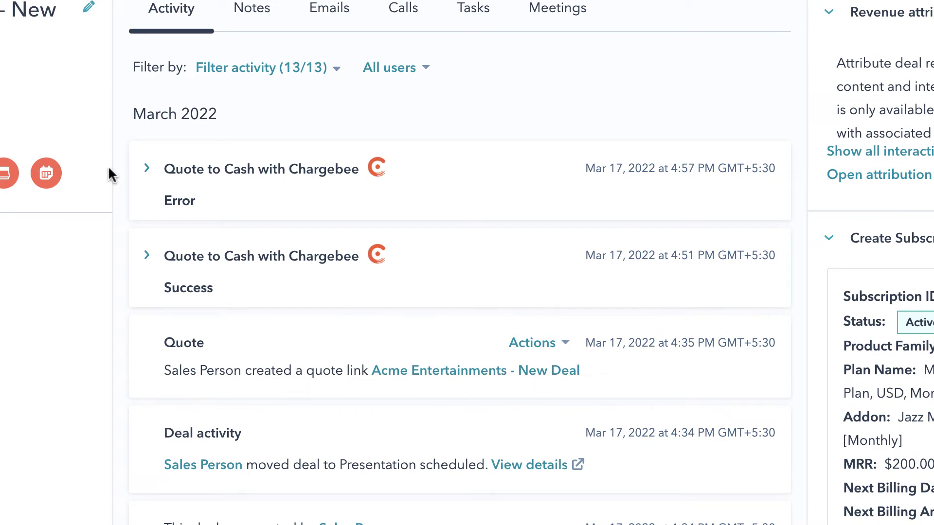
Expand the Quote to Cash with Chargebee Success and Error timeline entries.
{"action": "left_click", "coordinate": [146, 257]}
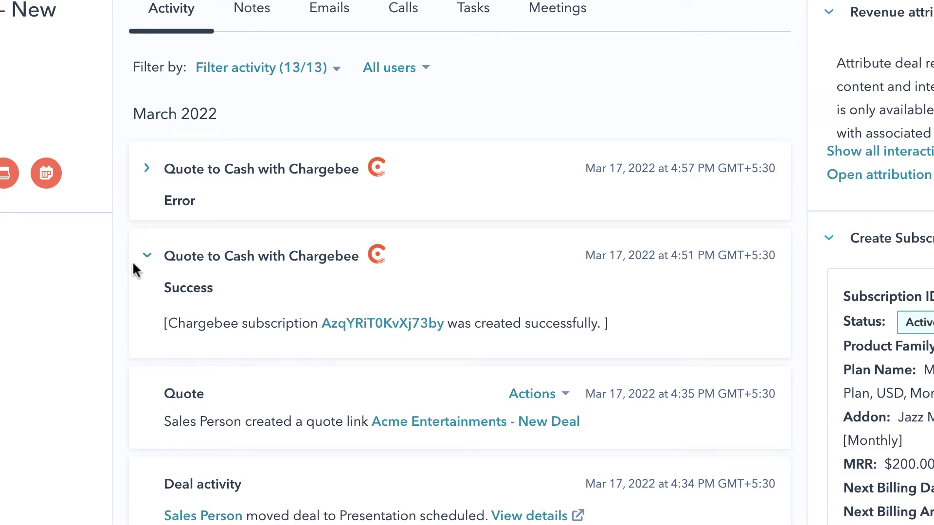
{"action": "left_click", "coordinate": [143, 178]}
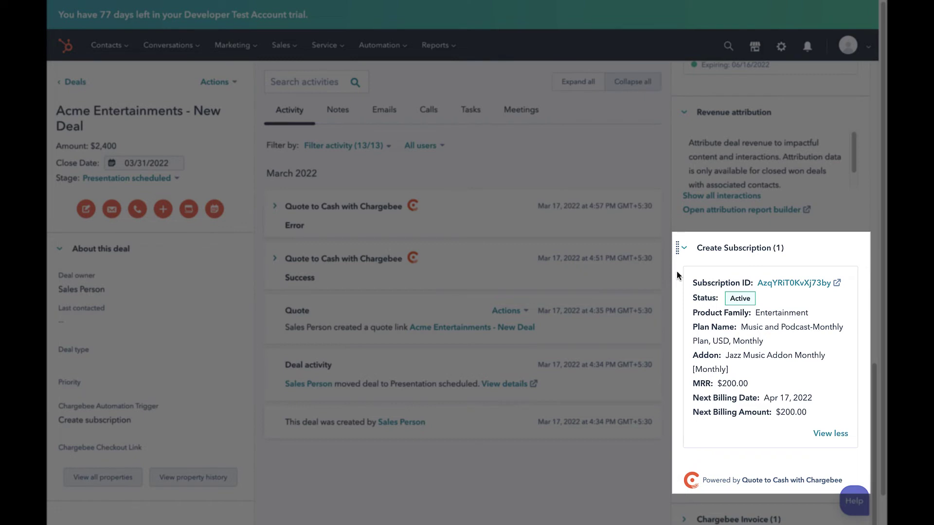
Follow the Subscription ID link into Chargebee, sign in, and review the $150.00 plan and $50.00 addon.
{"action": "left_click", "coordinate": [776, 283]}
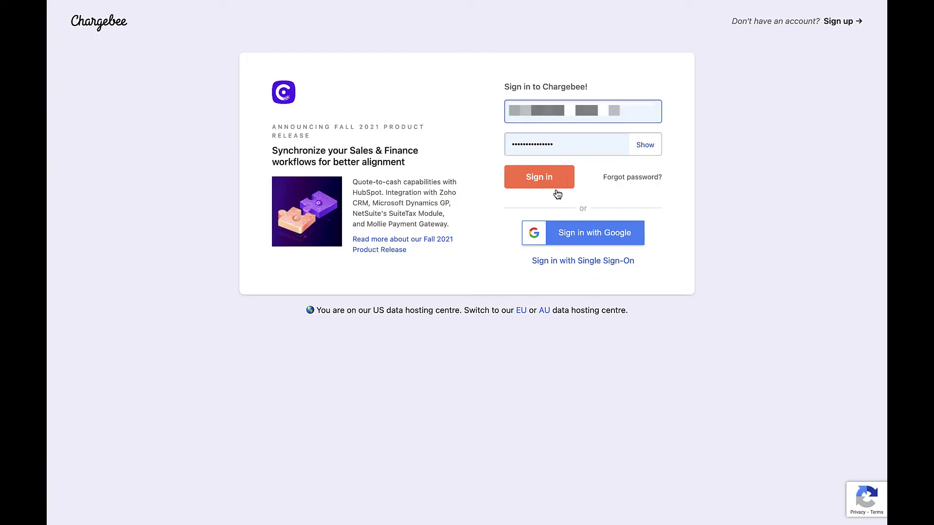
{"action": "left_click", "coordinate": [553, 184]}
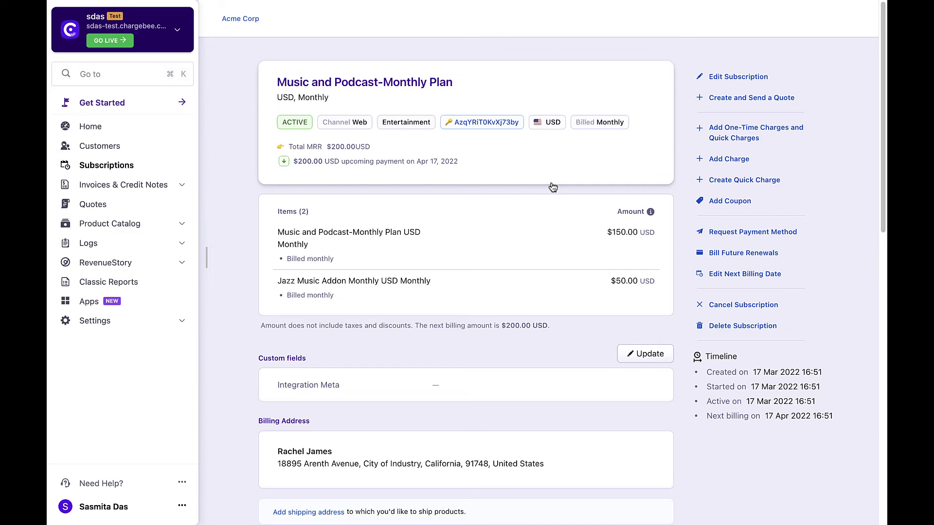
{"action": "scroll", "coordinate": [553, 186], "scroll_direction": "down", "scroll_amount": 4}
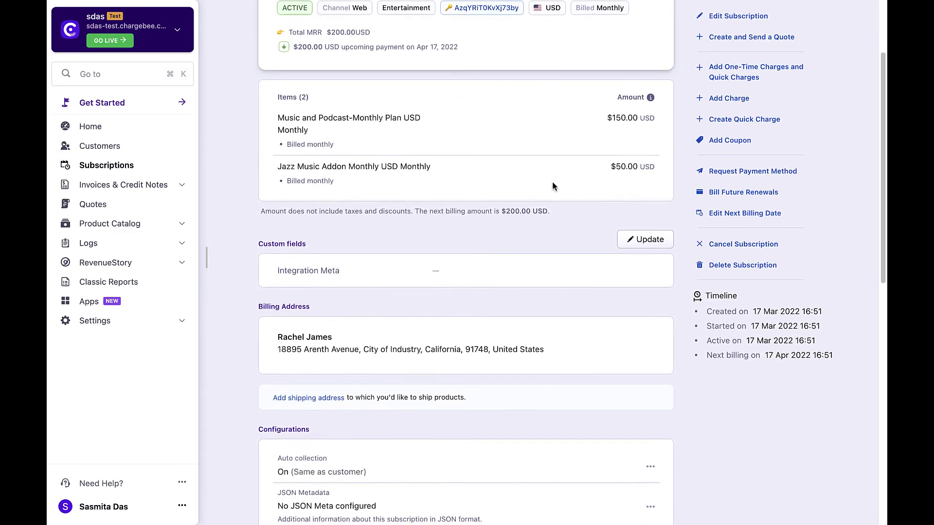
{"action": "scroll", "coordinate": [553, 186], "scroll_direction": "down", "scroll_amount": 5}
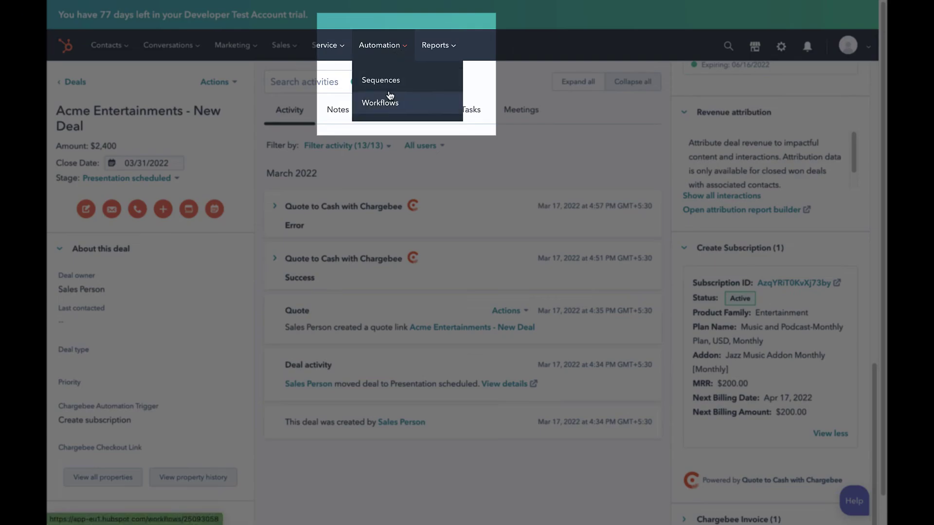
Go to Automation > Workflows and start creating a new workflow.
{"action": "left_click", "coordinate": [388, 108]}
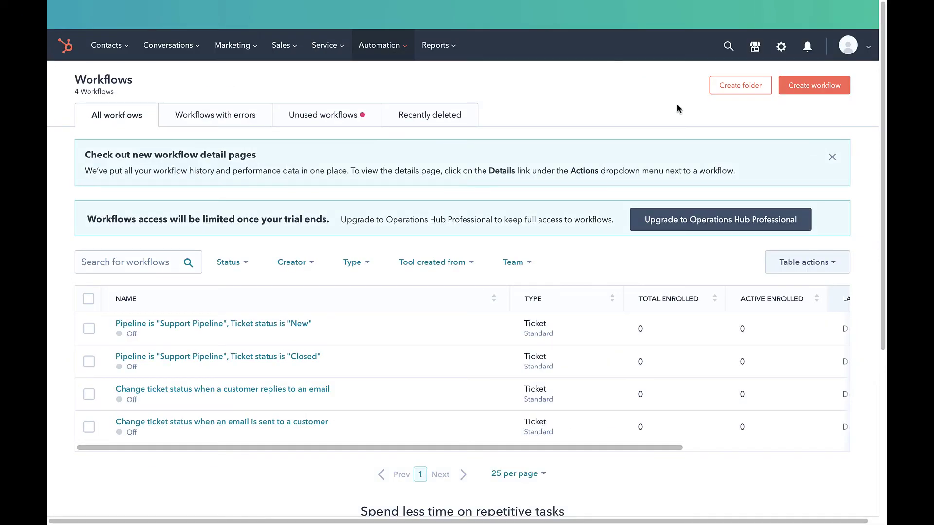
{"action": "left_click", "coordinate": [808, 92]}
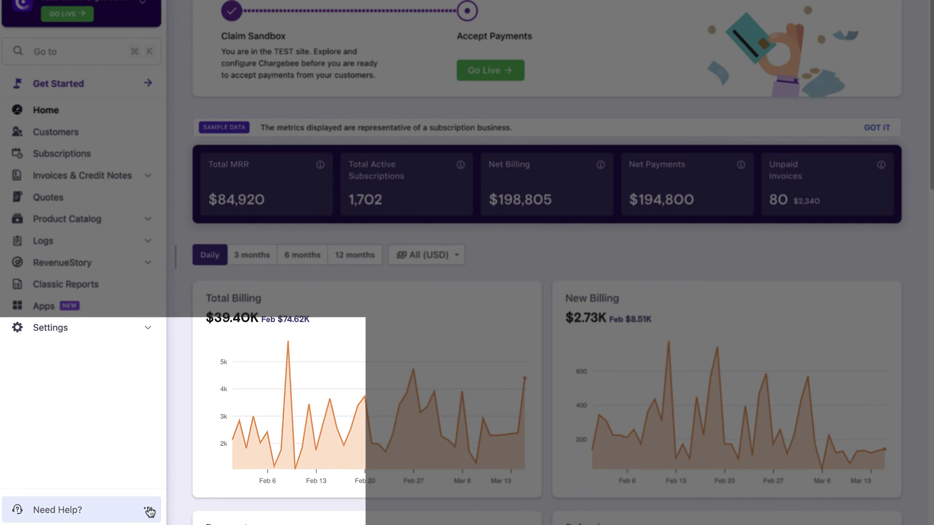
Open the Need Help menu from the Chargebee home dashboard.
{"action": "left_click", "coordinate": [148, 509]}
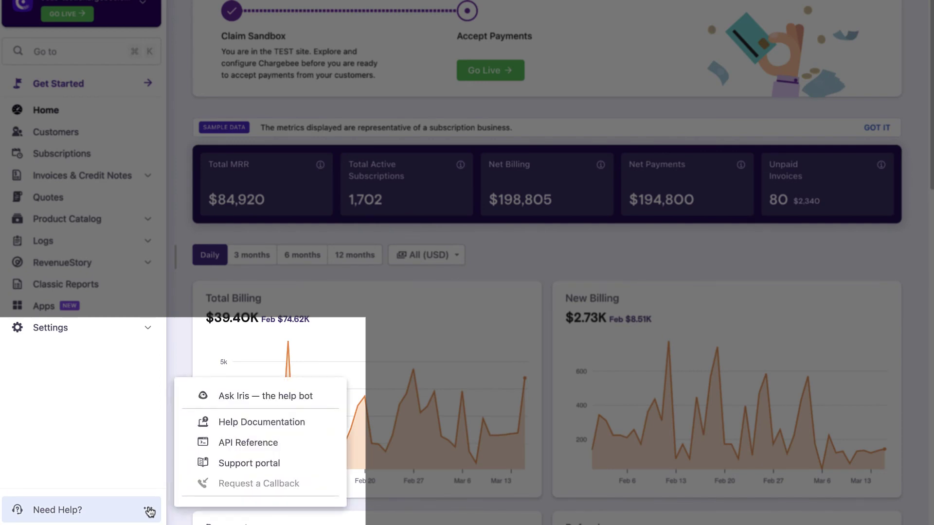